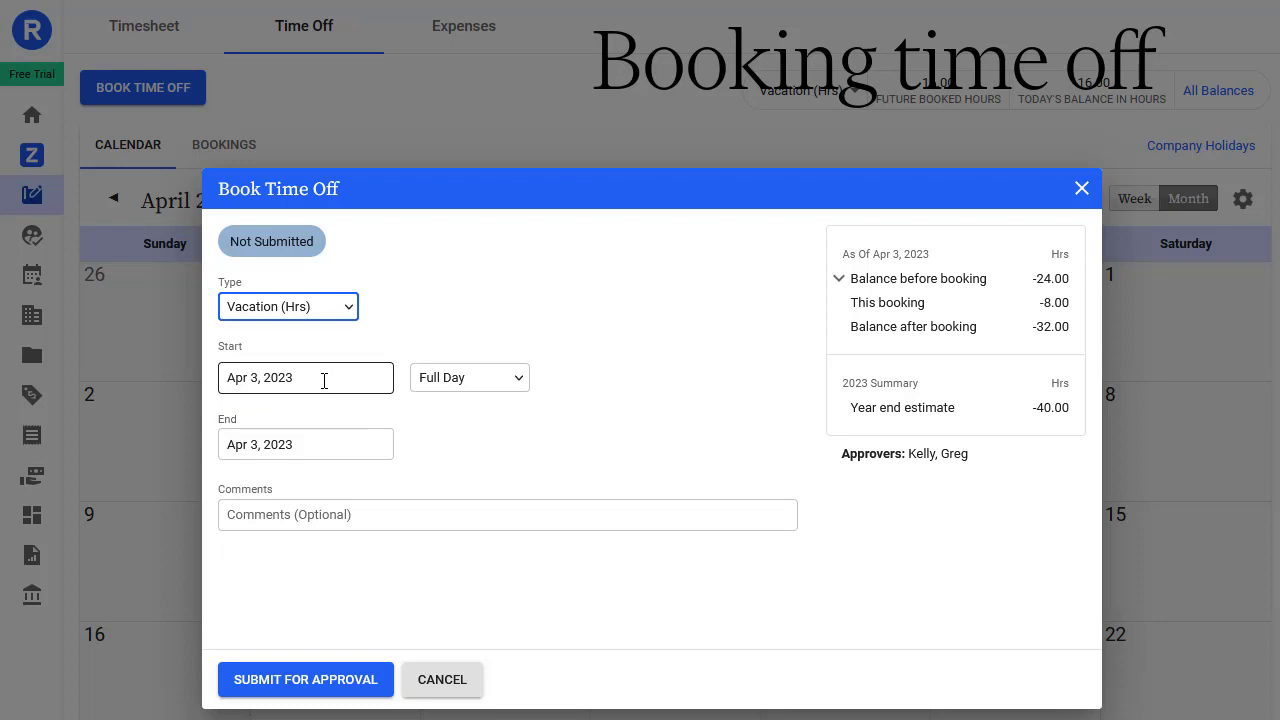
Set the Apr 3, 2023 start to Partial Day Off with 4.00 start hours and a 1:00 pm start time
left_click(517, 390)
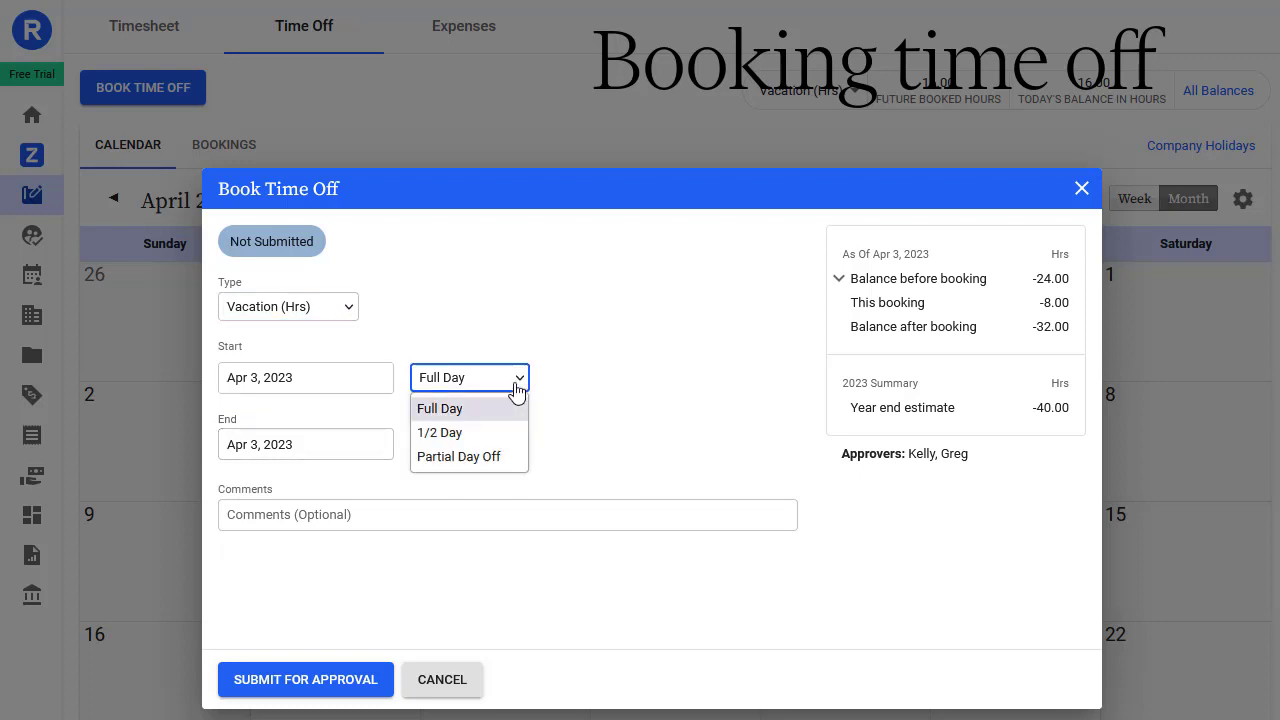
left_click(513, 458)
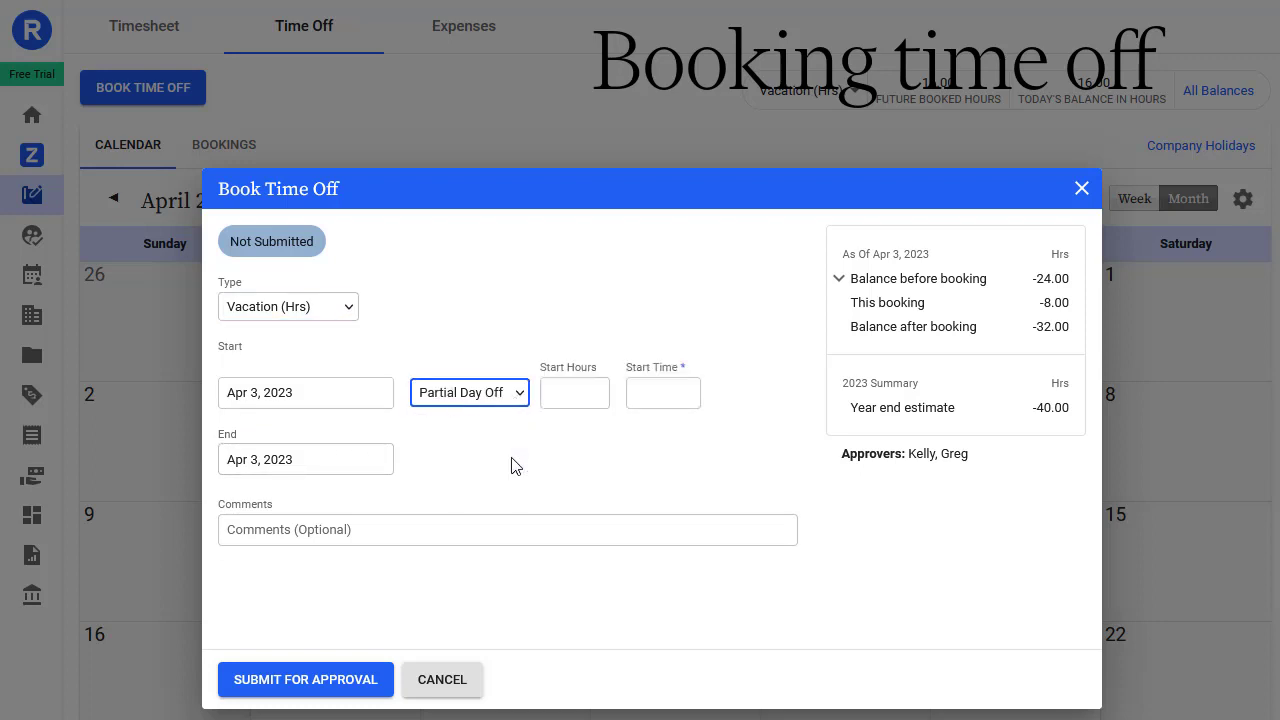
left_click(579, 395)
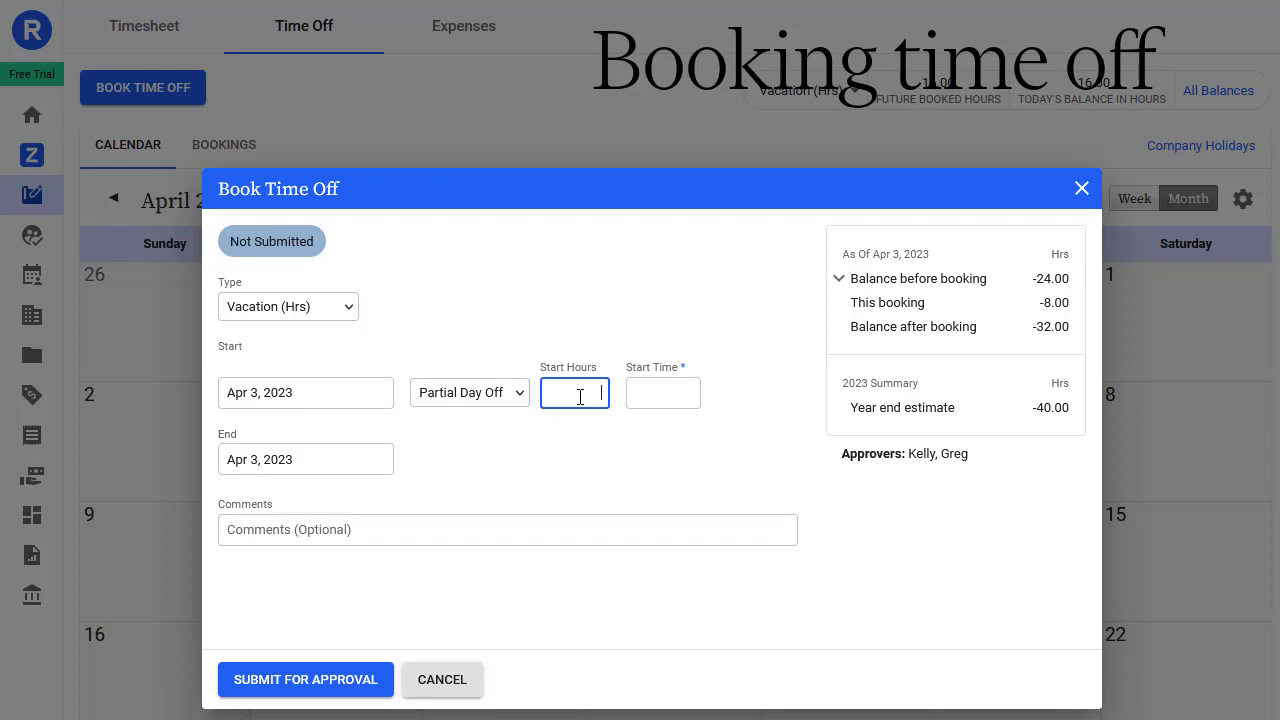
left_click(643, 392)
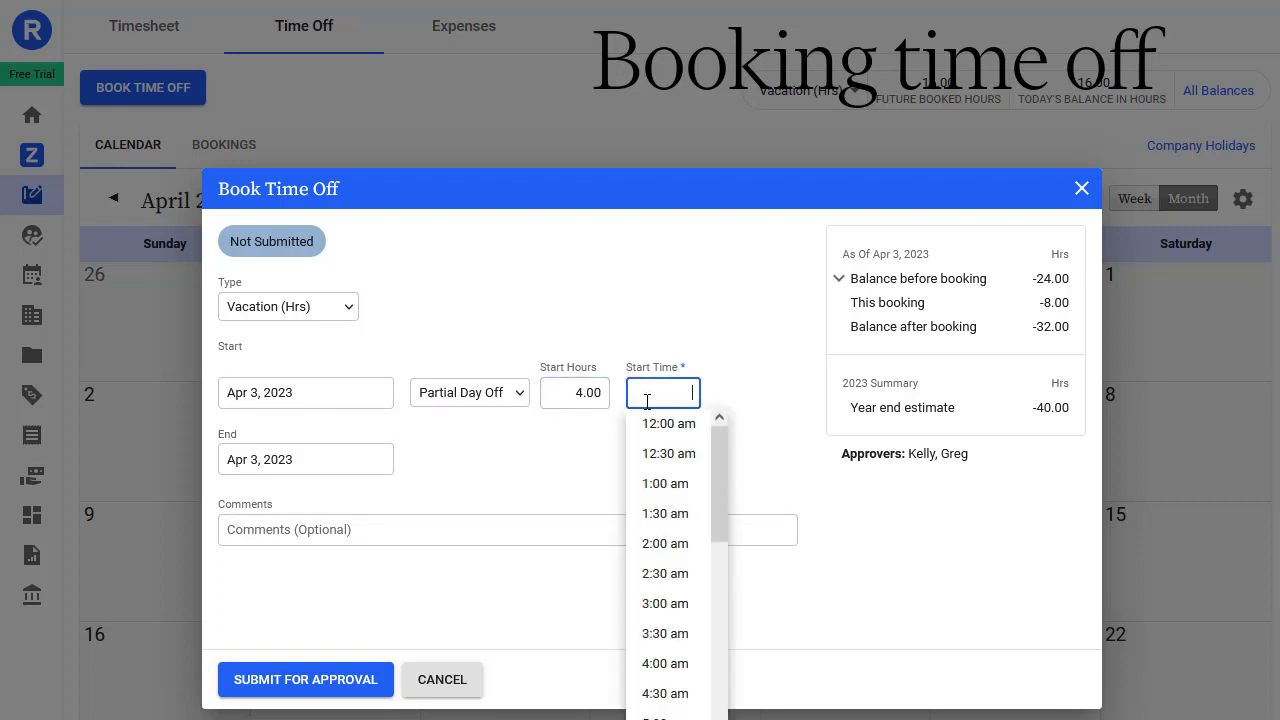
scroll(651, 585, "down", 3)
scroll(652, 590, "down", 2)
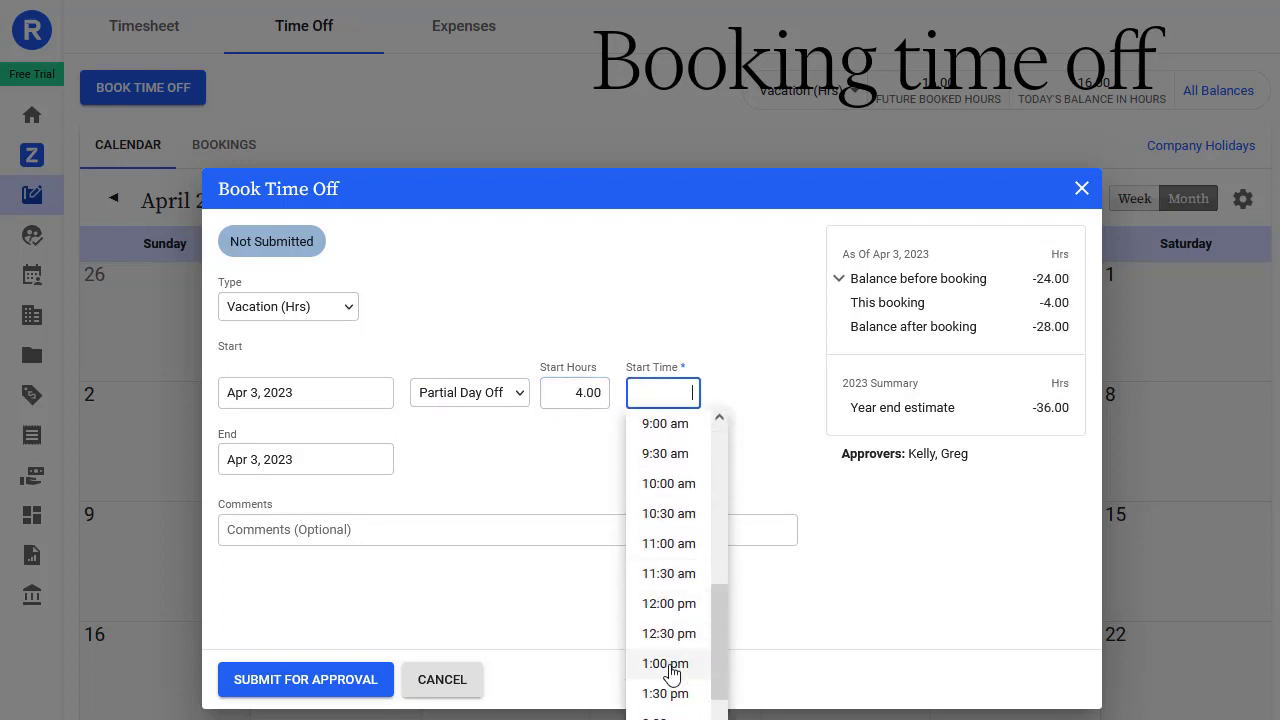
left_click(668, 668)
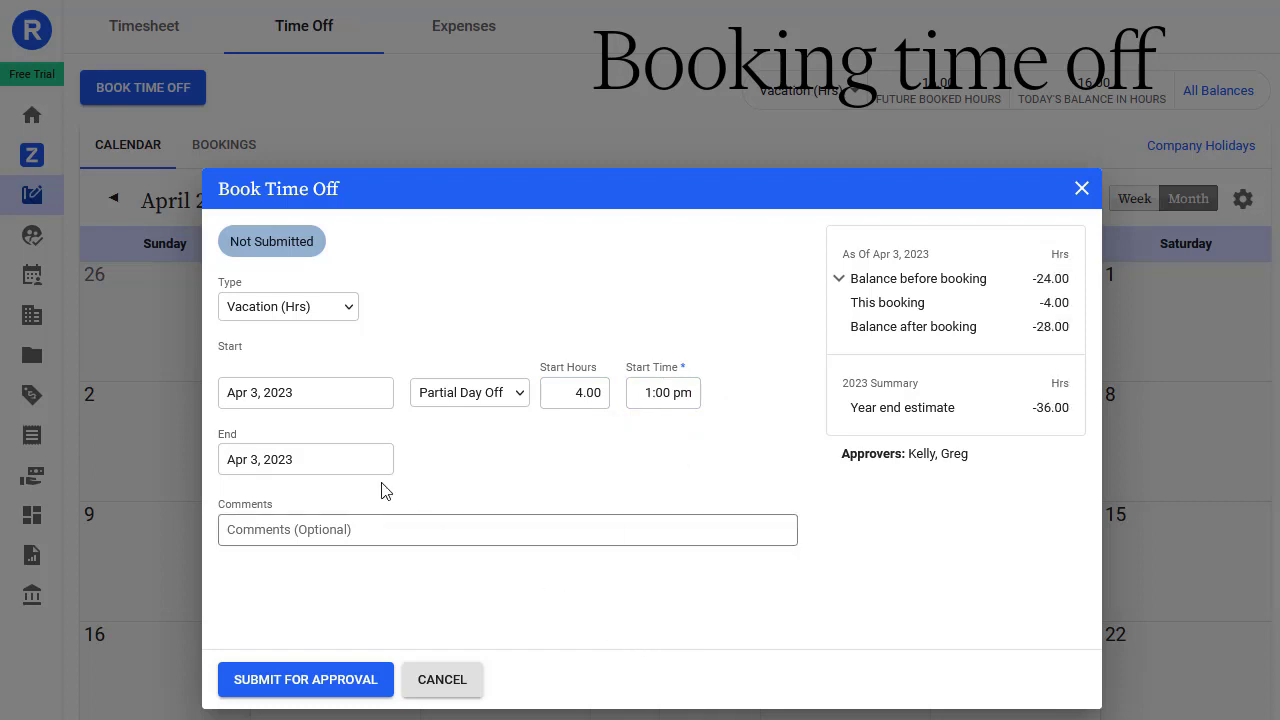
Set the booking's end date to Apr 7, 2023, and cancel the booking without submitting it
left_click(345, 457)
left_click(385, 574)
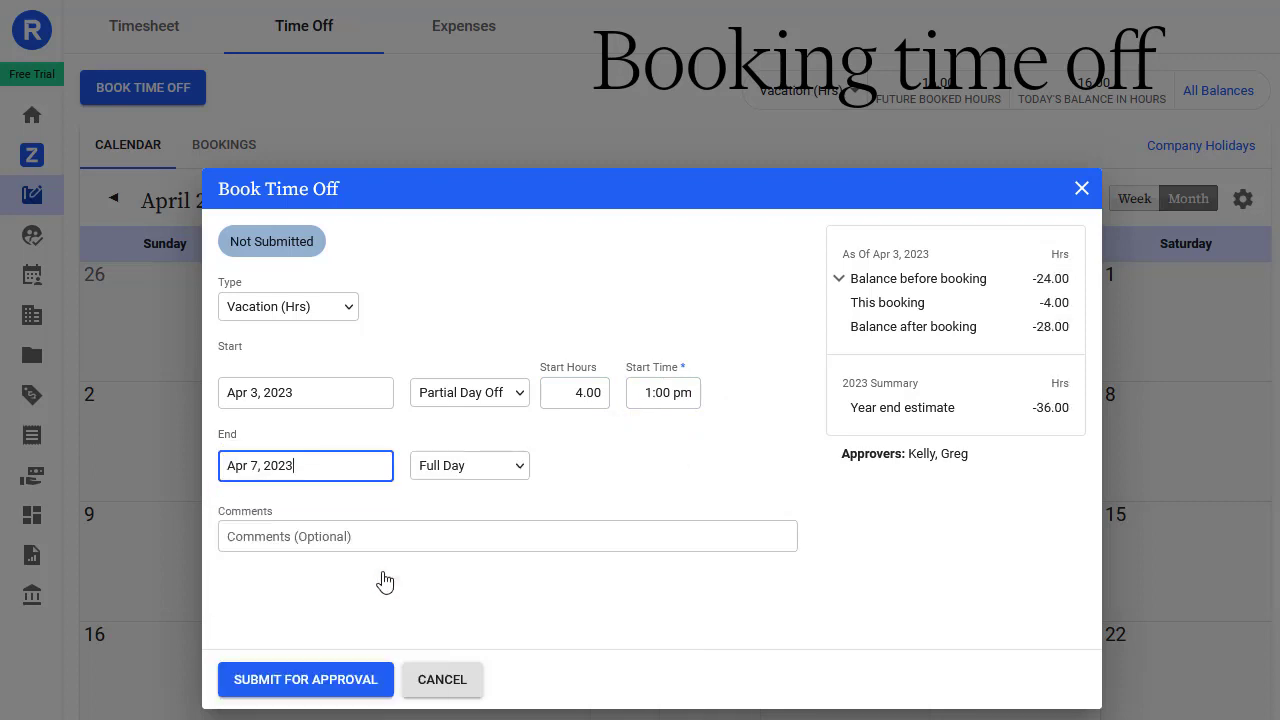
left_click(442, 680)
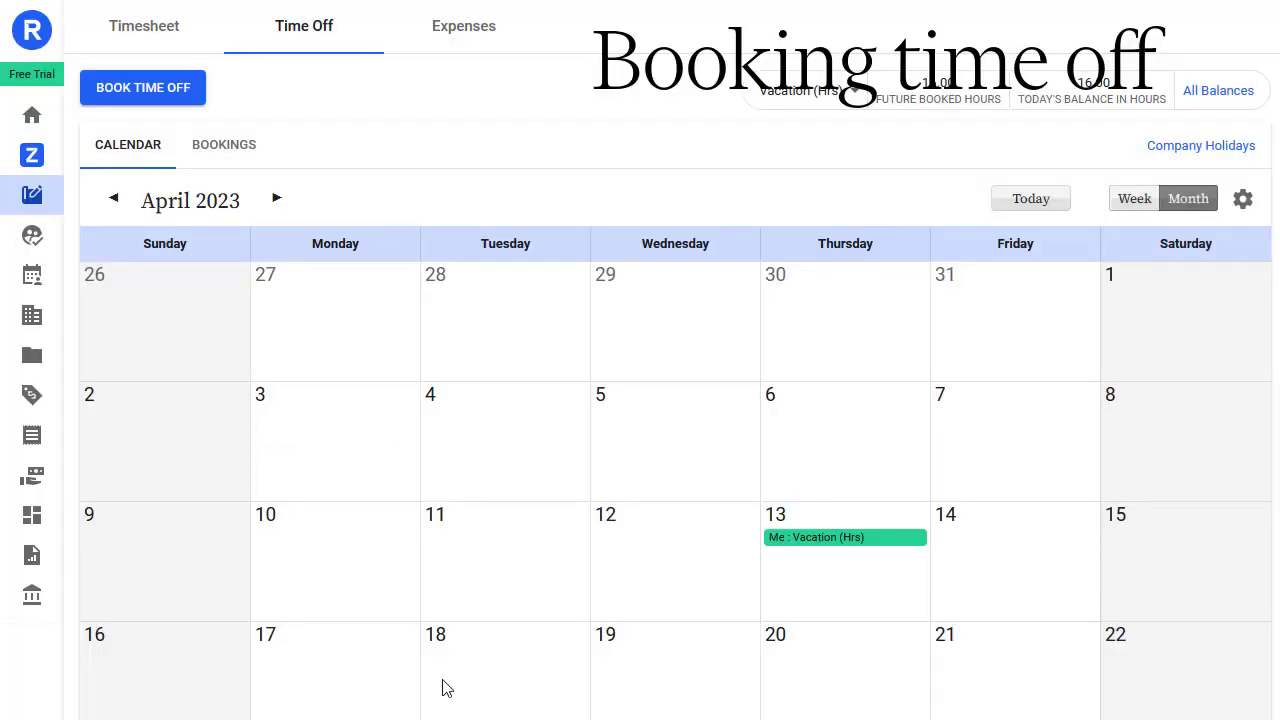
Book vacation on the calendar from Apr 2 to Apr 8, 2023, and submit it for approval
left_click_drag(378, 467, 1138, 445)
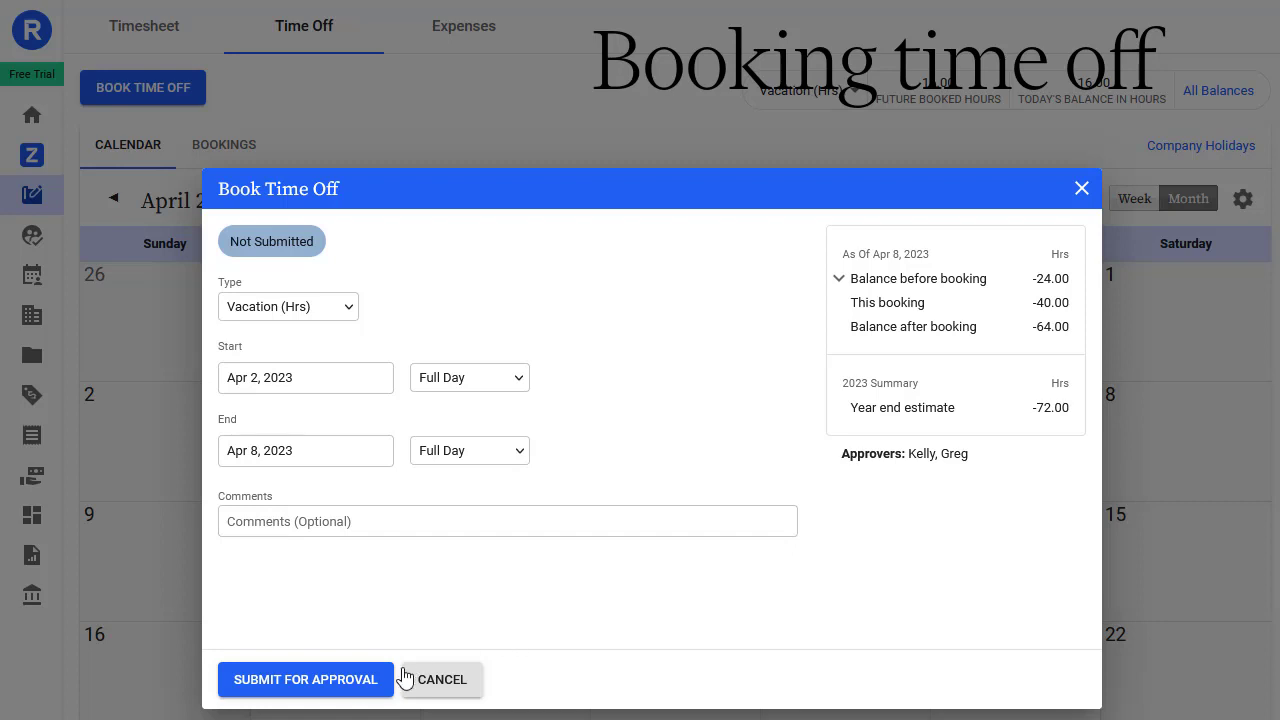
left_click(354, 689)
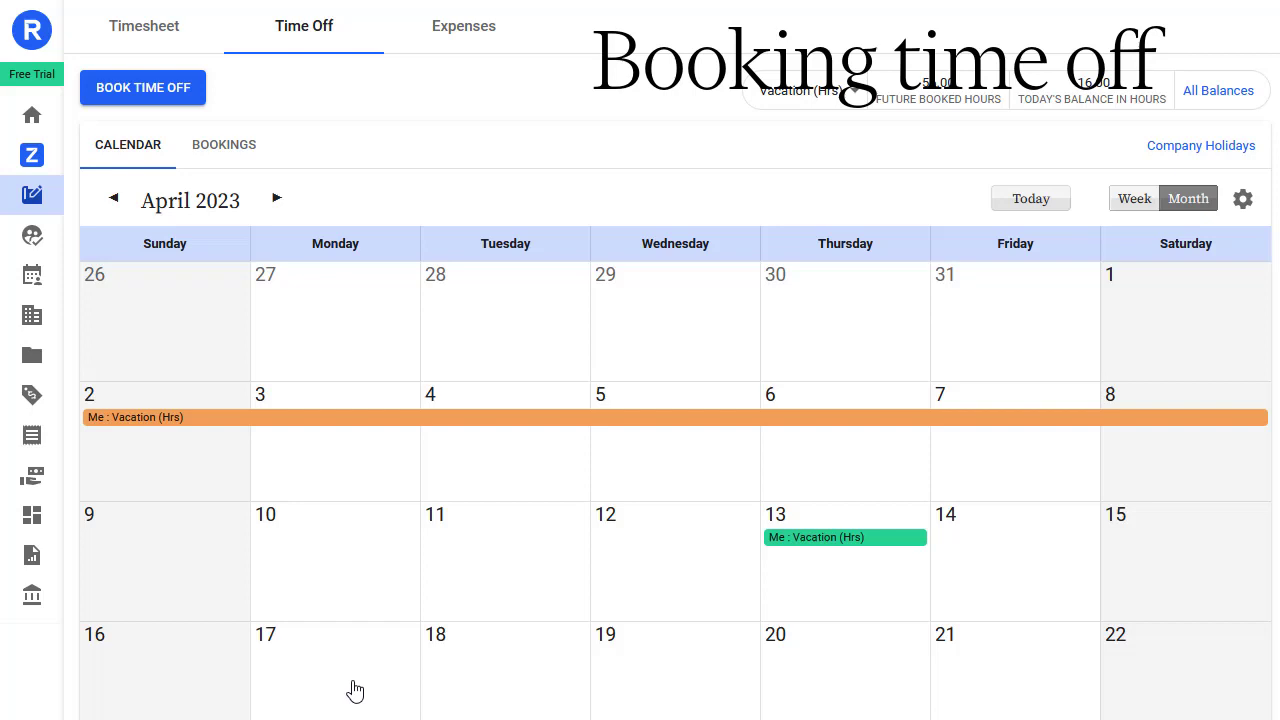
Open the April 13 vacation booking for editing, request its deletion, and decline the deletion
left_click(853, 538)
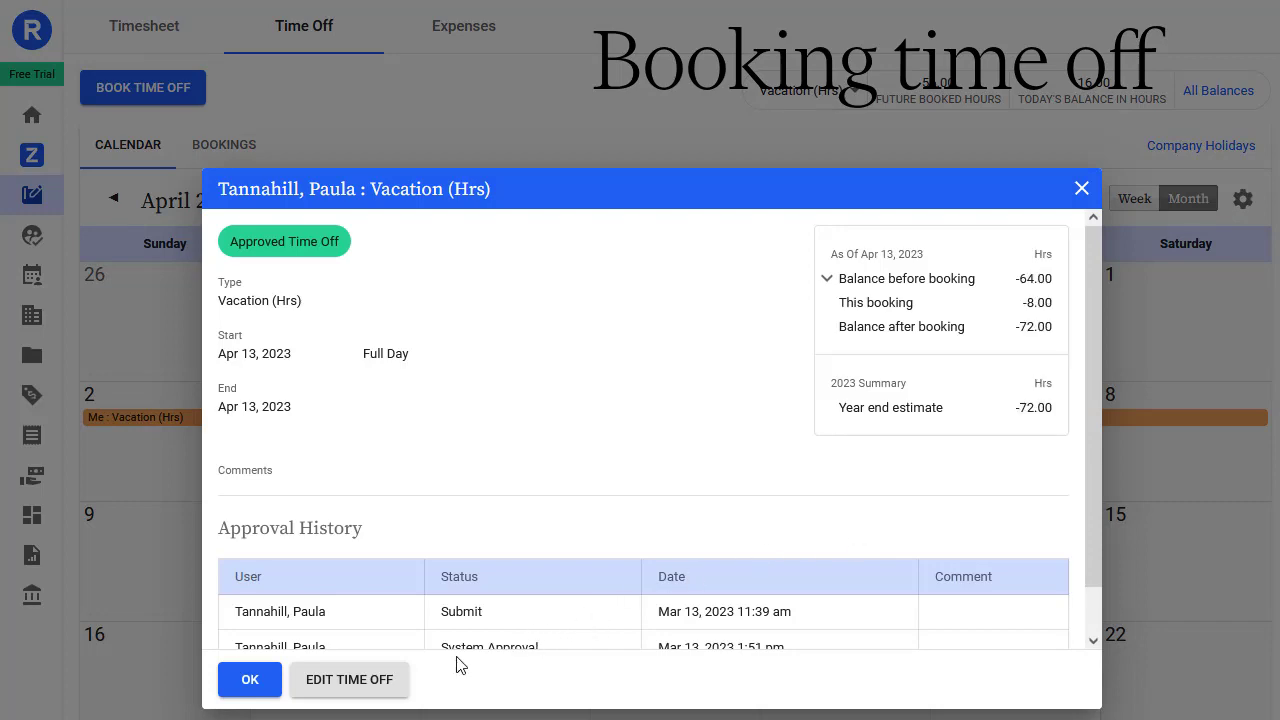
left_click(375, 689)
left_click(375, 689)
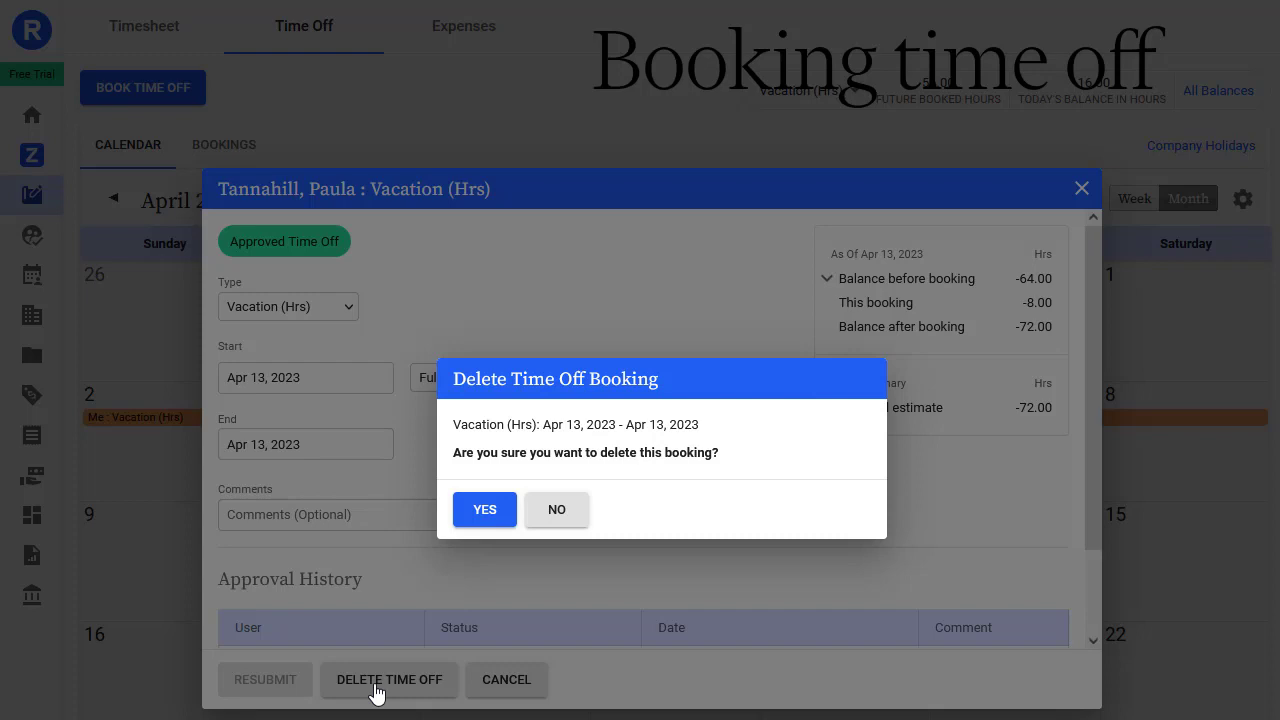
left_click(548, 512)
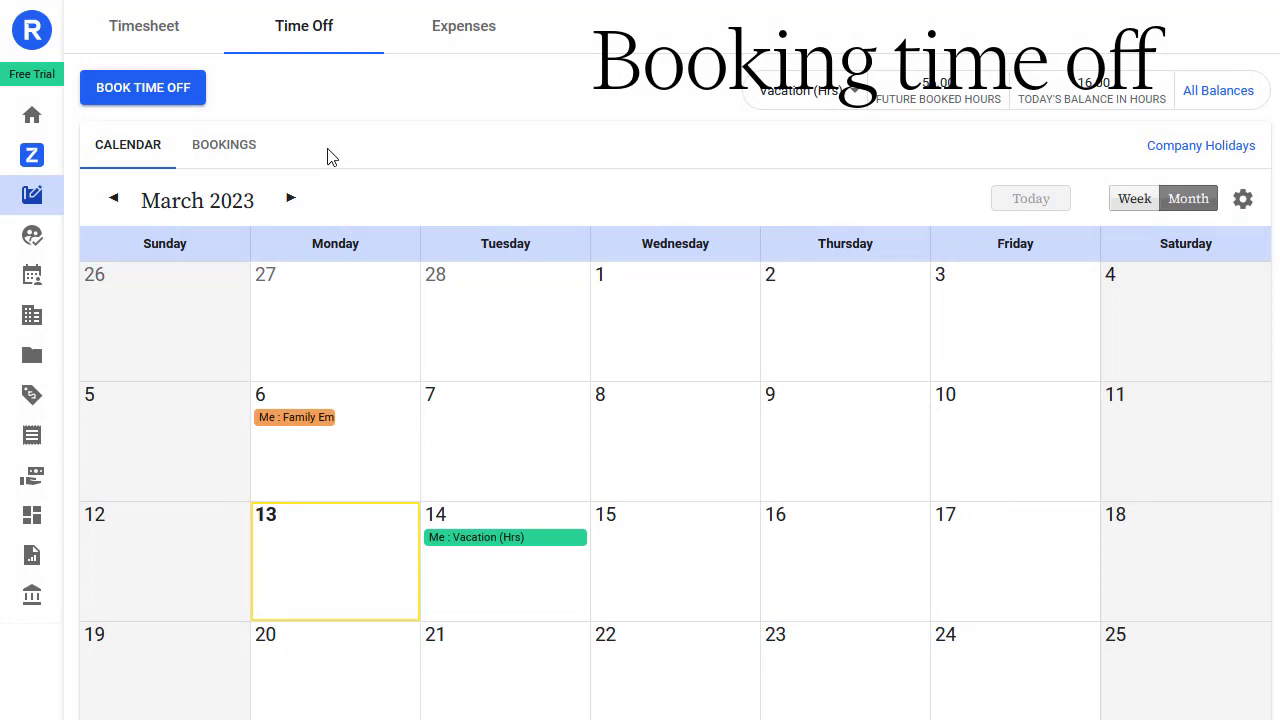
Switch to the timesheet and start a time off booking from the Mar 27 – Apr 2, 2023 period
left_click(181, 46)
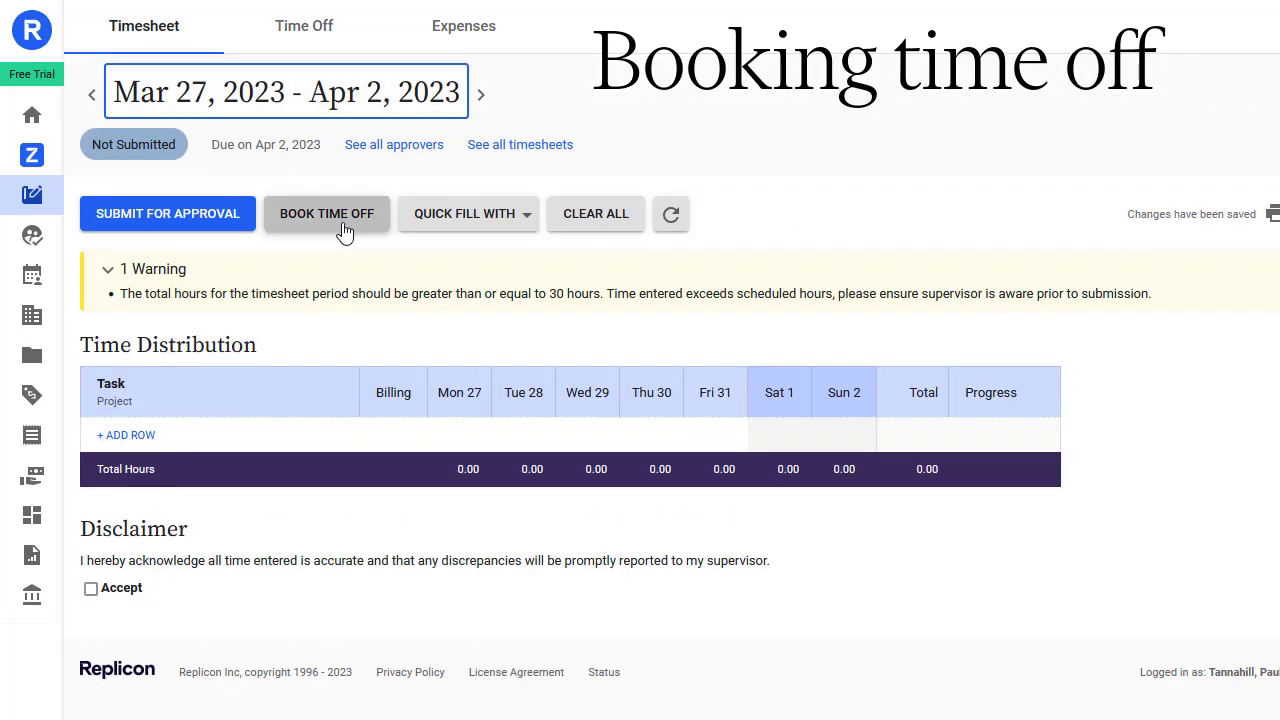
left_click(343, 230)
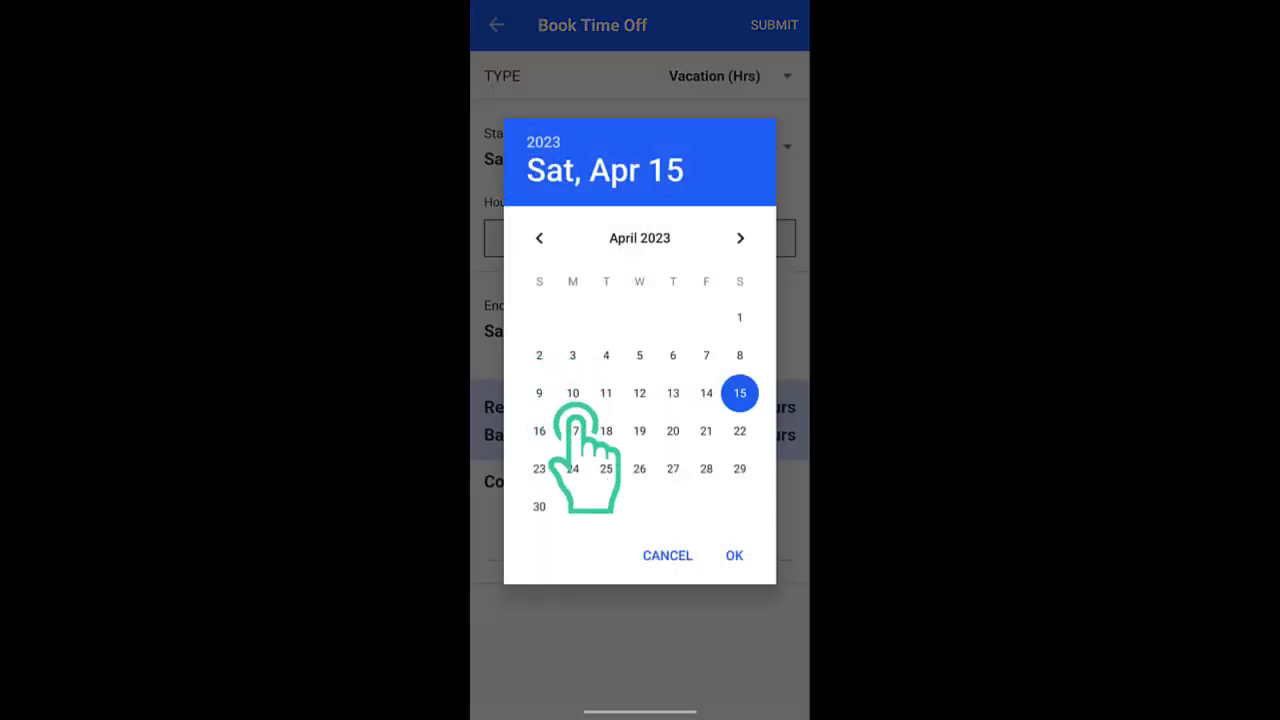
Set the date being picked for the mobile vacation booking to April 17, 2023
left_click(573, 431)
left_click(734, 555)
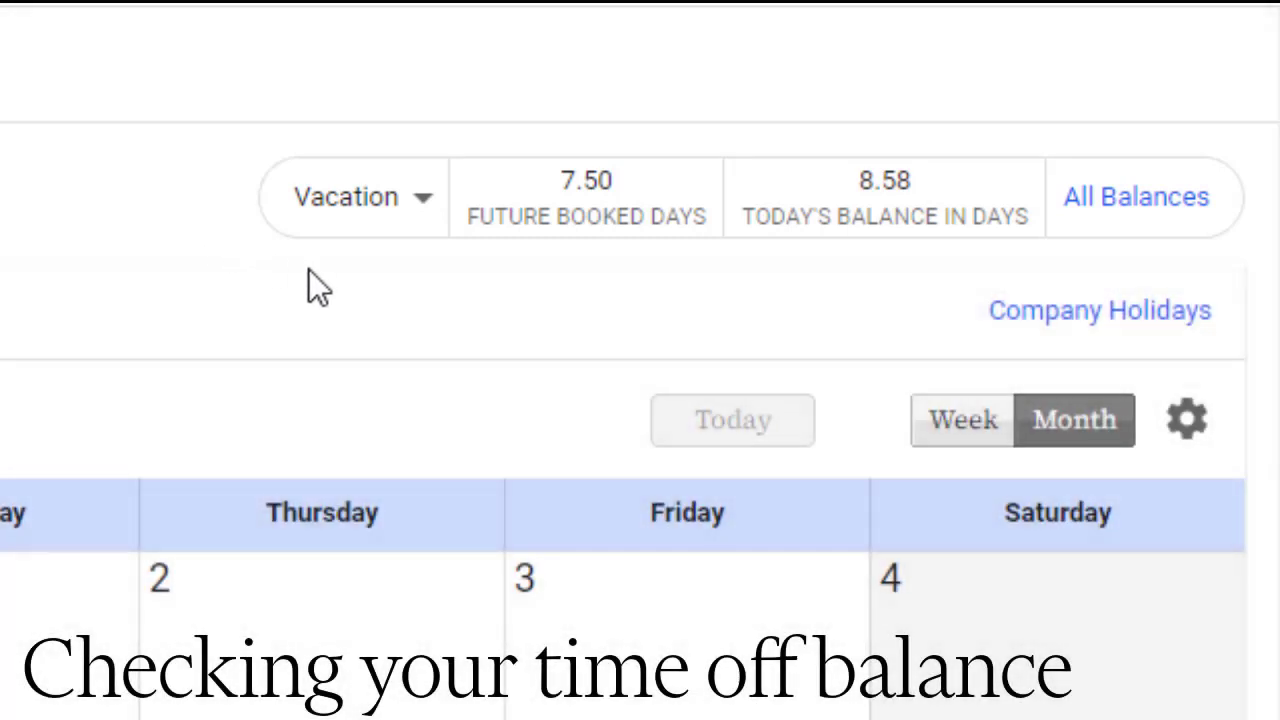
Show the time off balance summary for the Sick type instead of Vacation
left_click(428, 218)
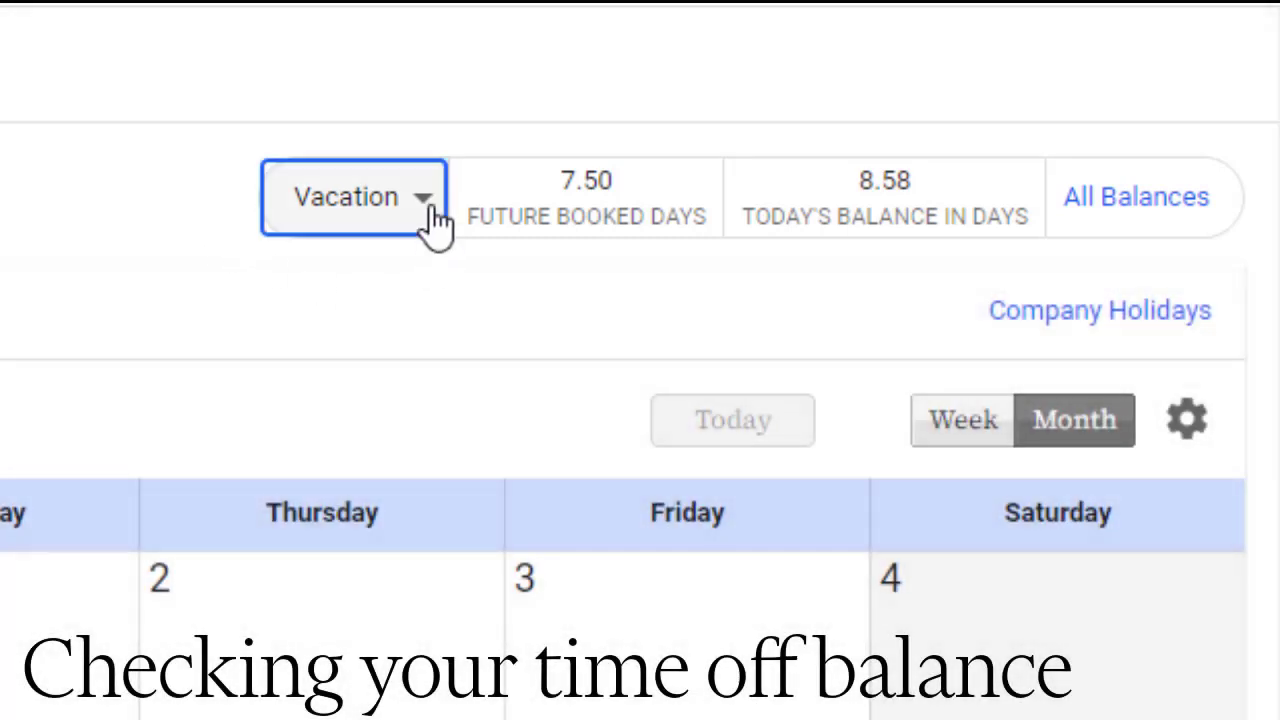
left_click(425, 337)
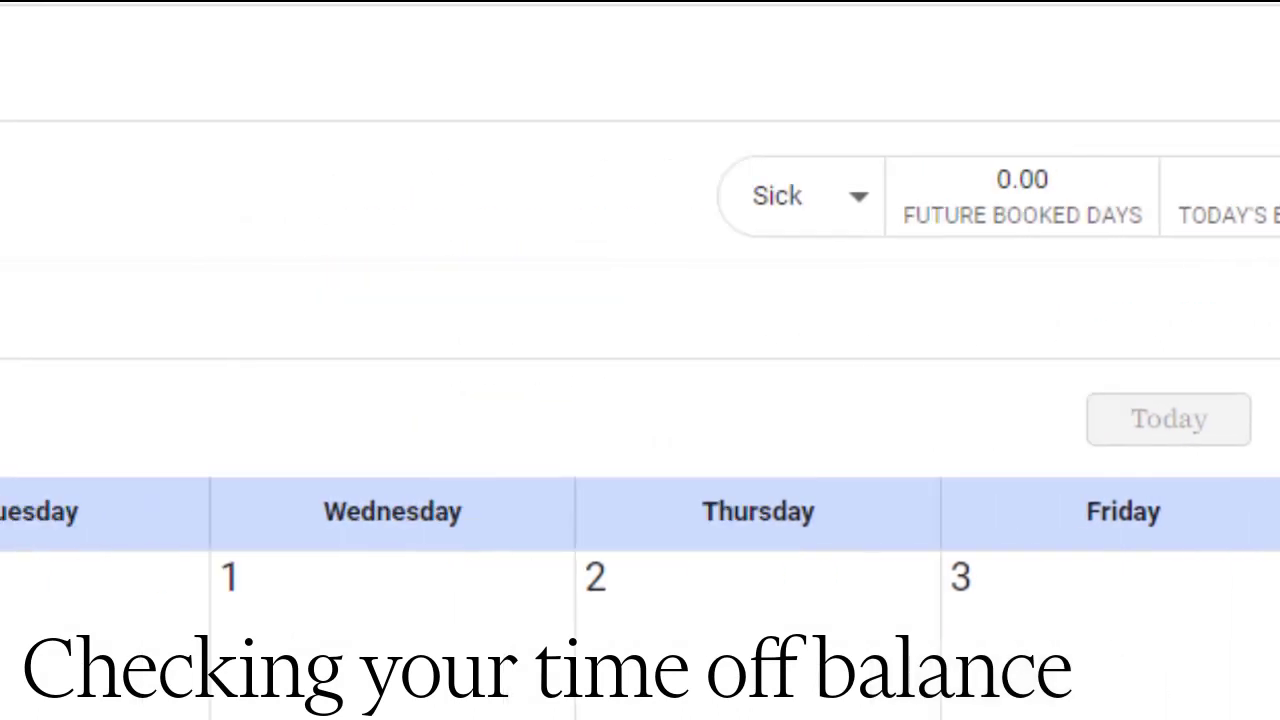
Open the list of all time off balances and review the accrual and booking history for Vacation
left_click(1172, 214)
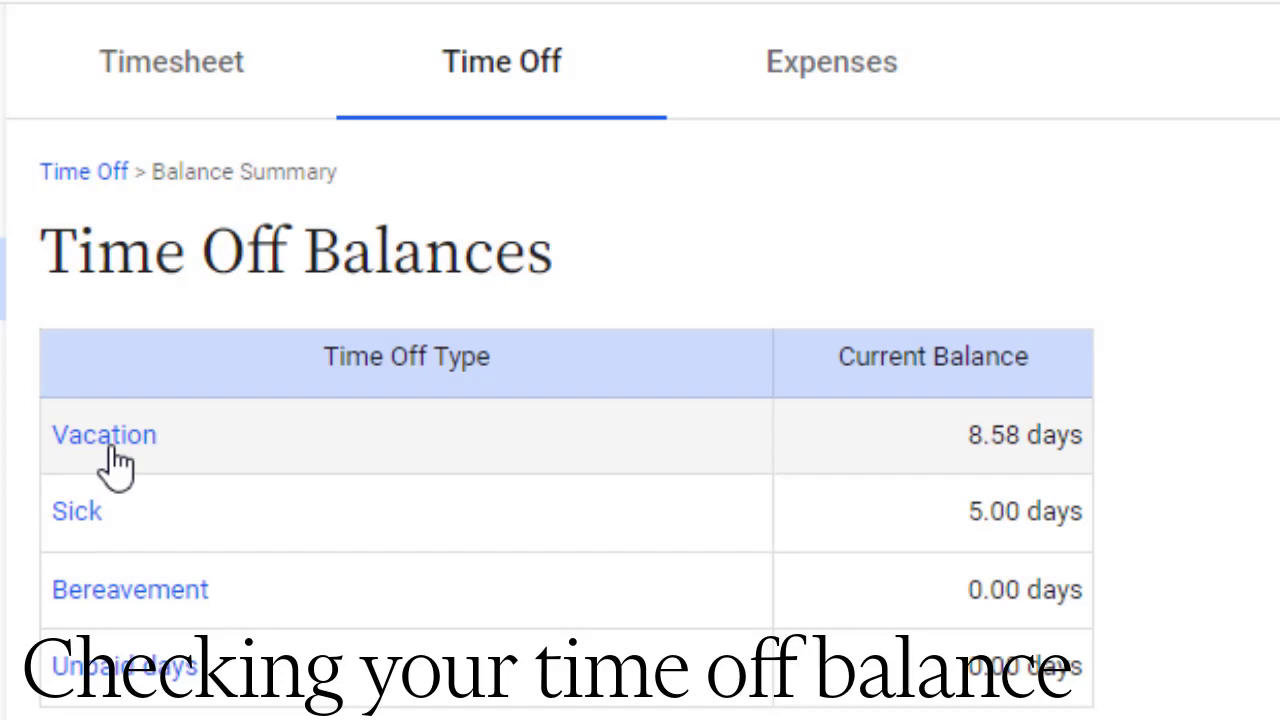
left_click(113, 450)
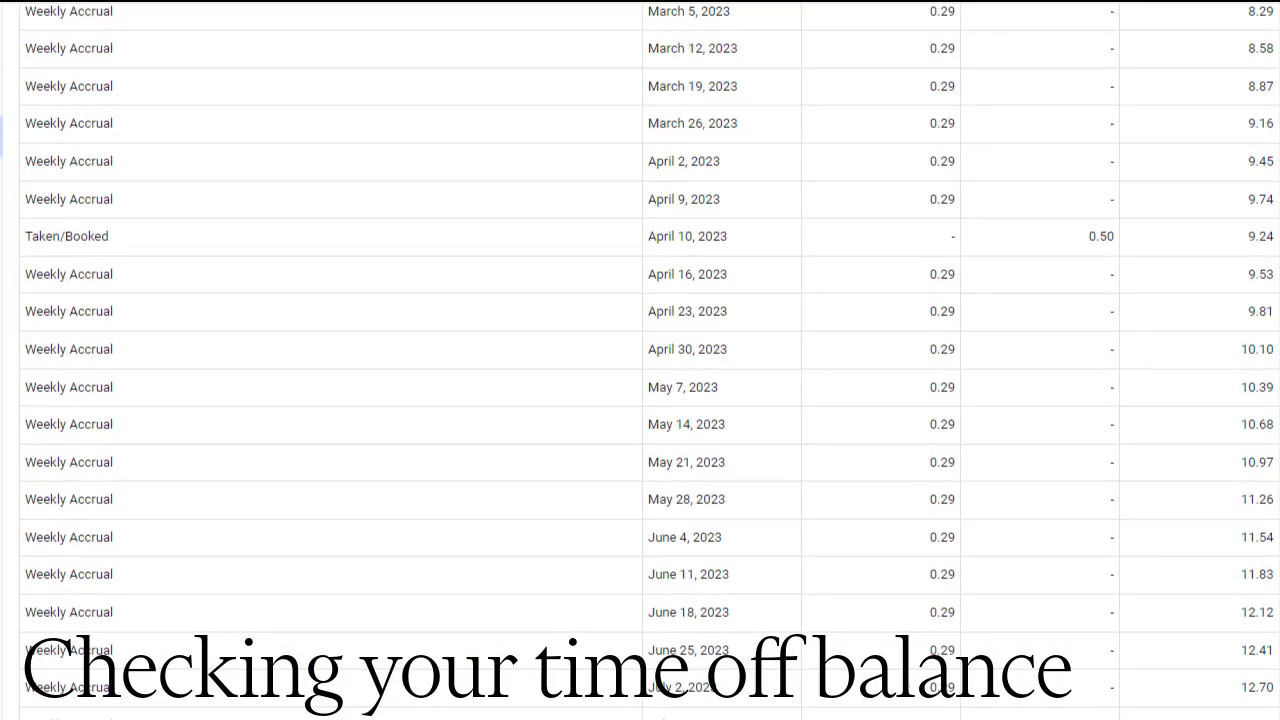
scroll(640, 360, "up", 5)
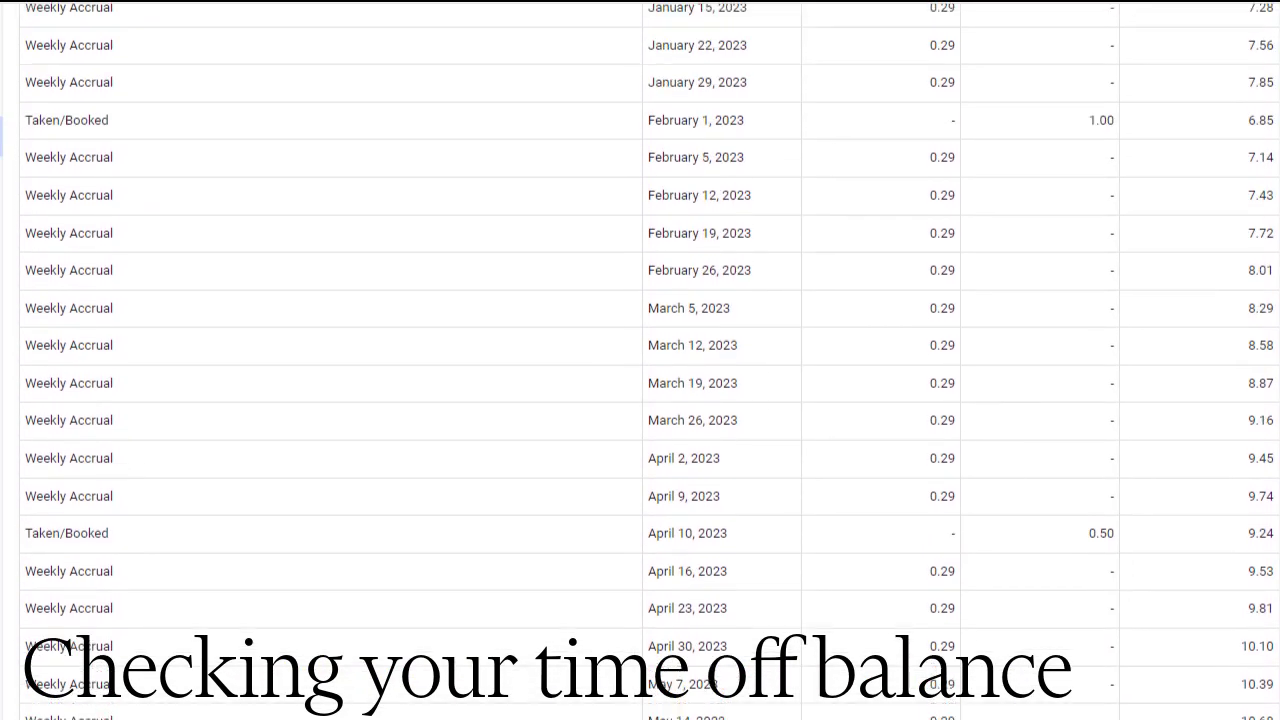
scroll(640, 360, "up", 5)
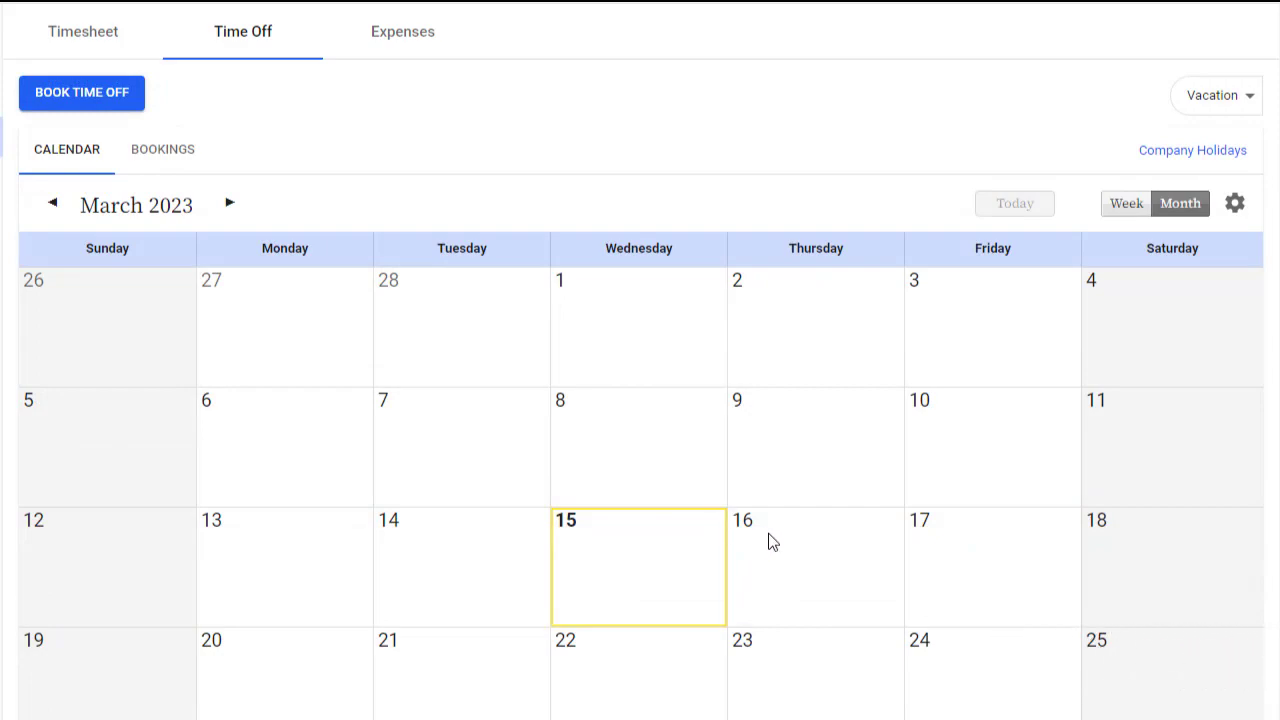
left_click_drag(768, 540, 937, 540)
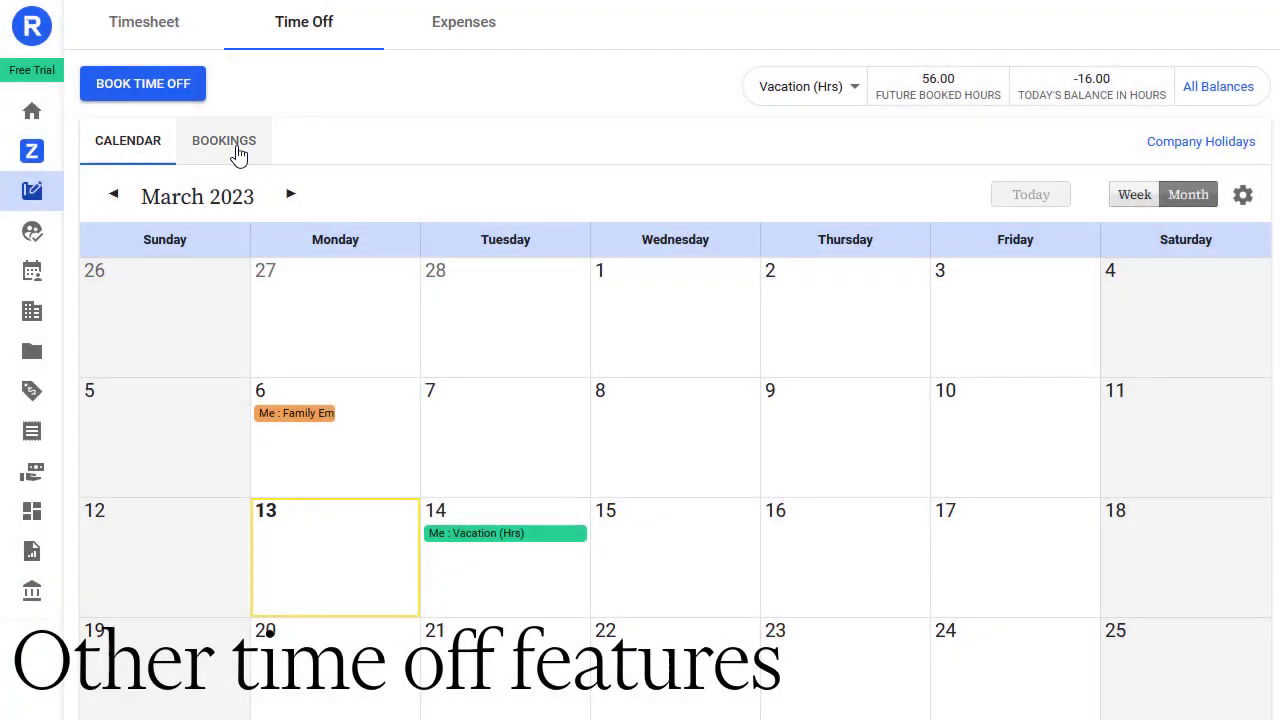
View the list of time off bookings and return to the calendar
left_click(238, 153)
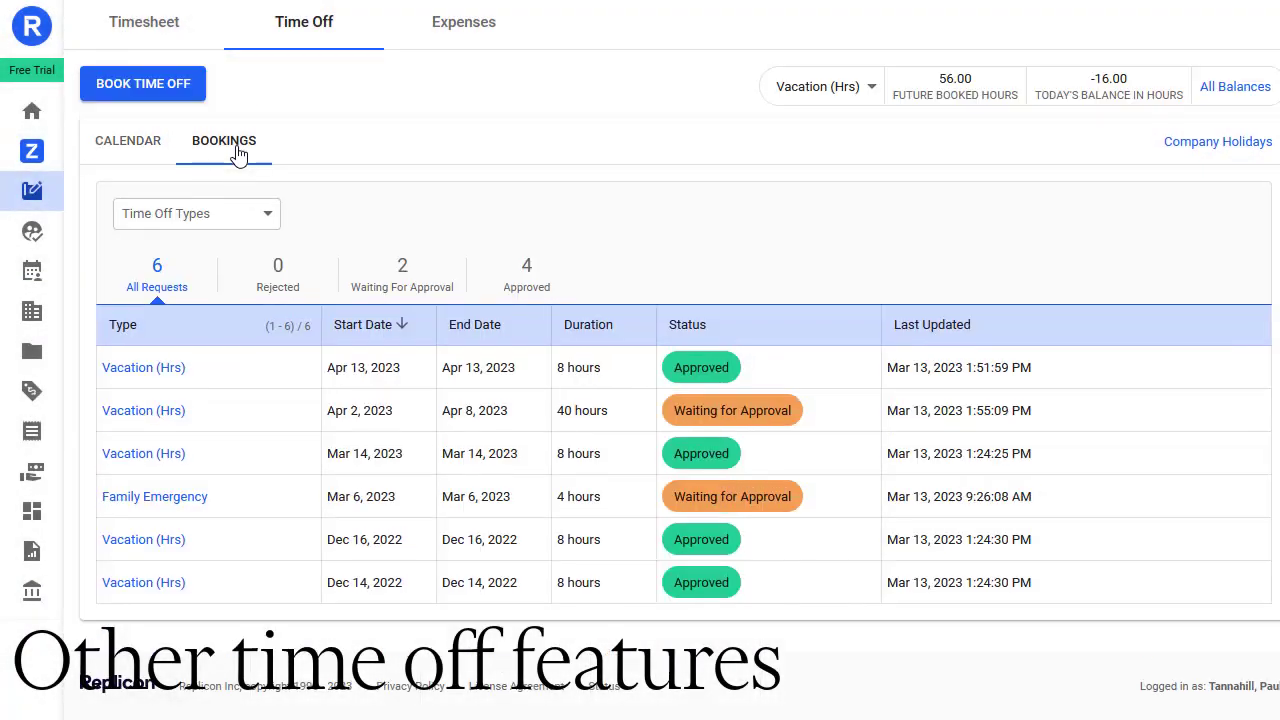
left_click(150, 155)
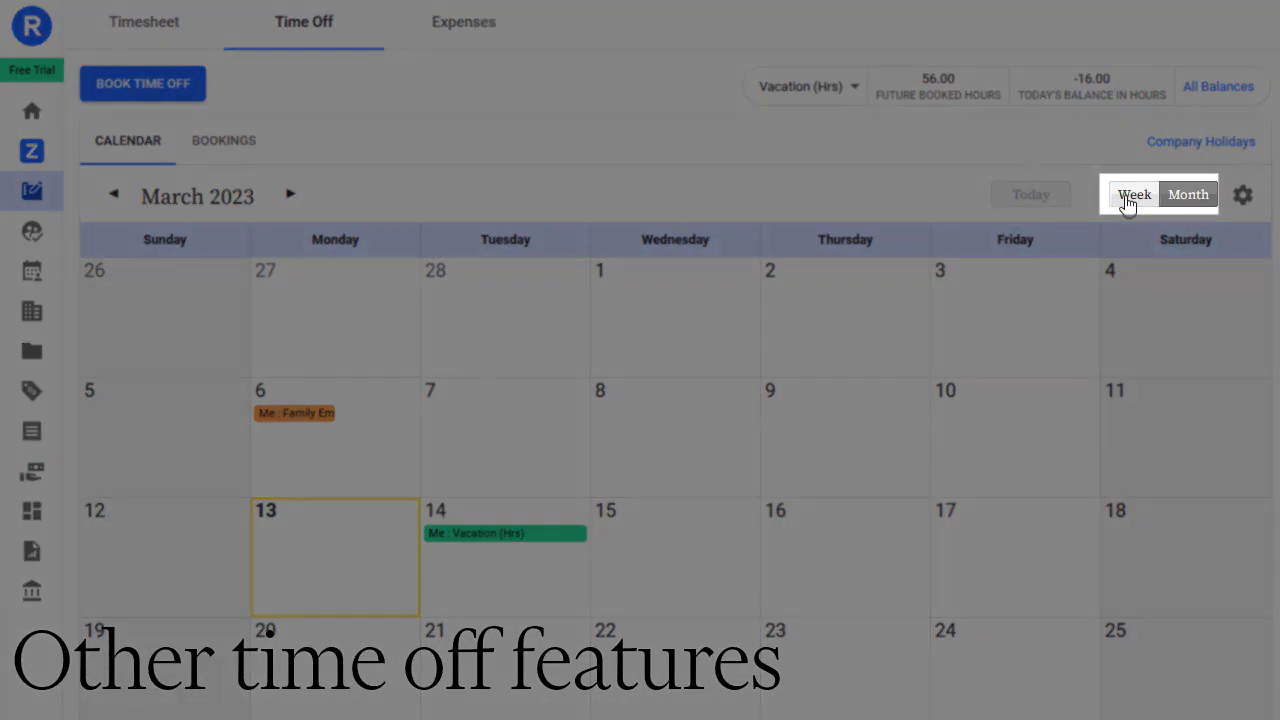
Switch the time off calendar to the Week view and back to the Month view
left_click(1130, 196)
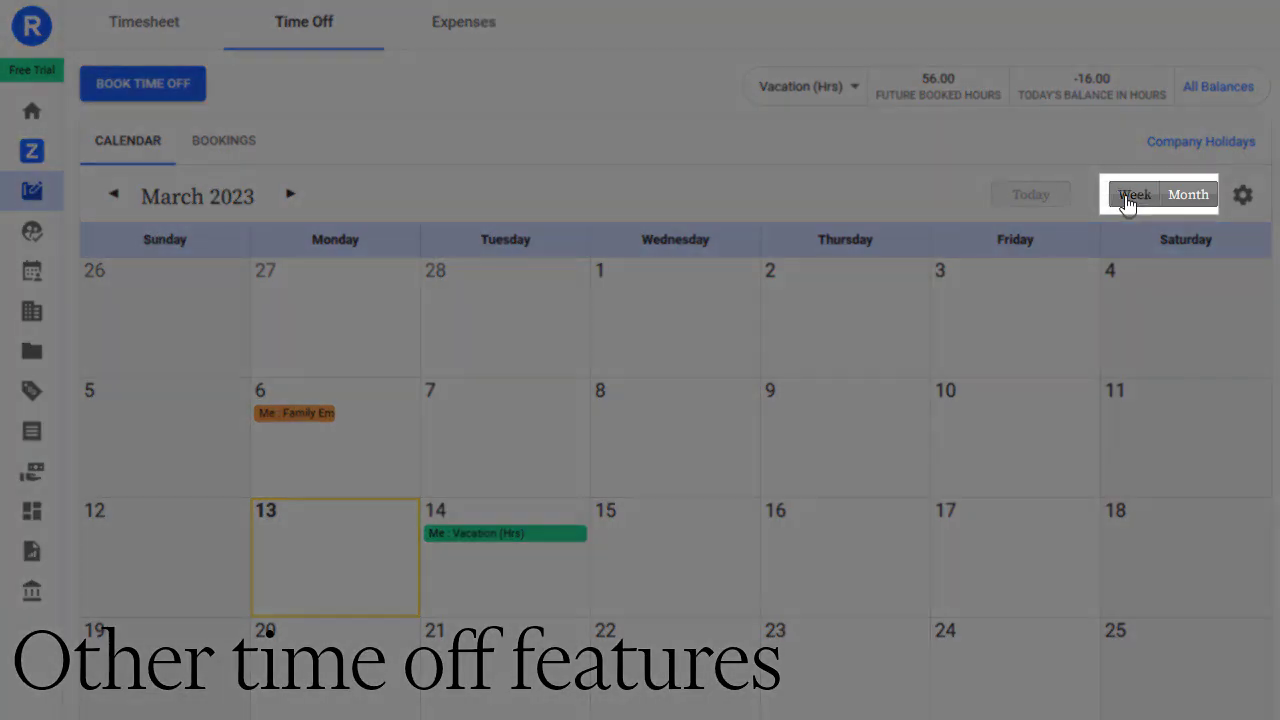
left_click(1174, 203)
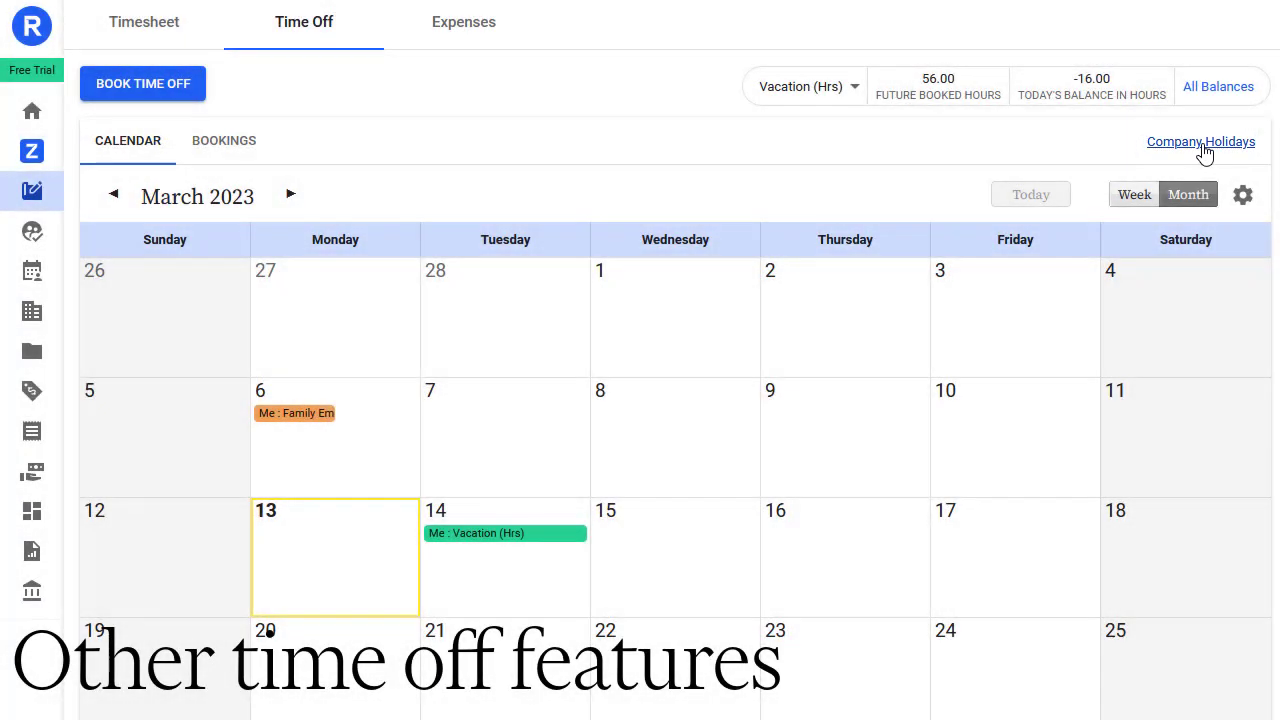
Open the company holidays and show the United States holidays for 2024
left_click(1200, 143)
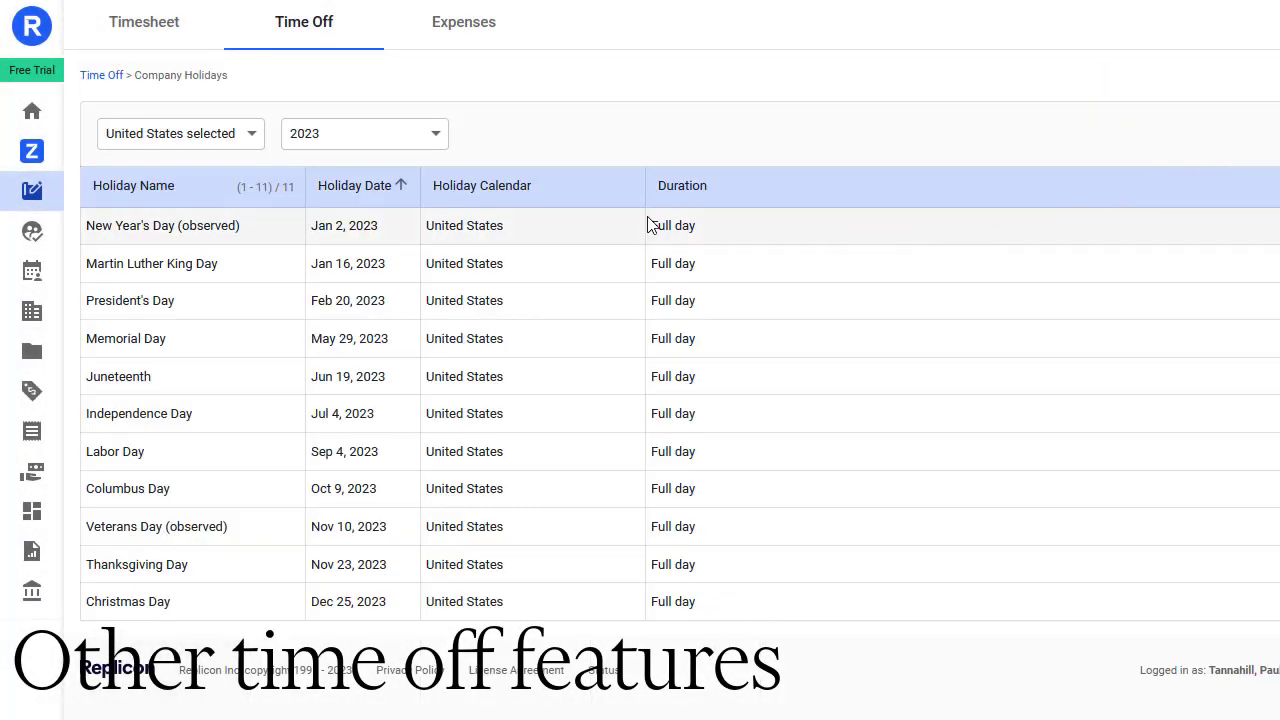
left_click(436, 138)
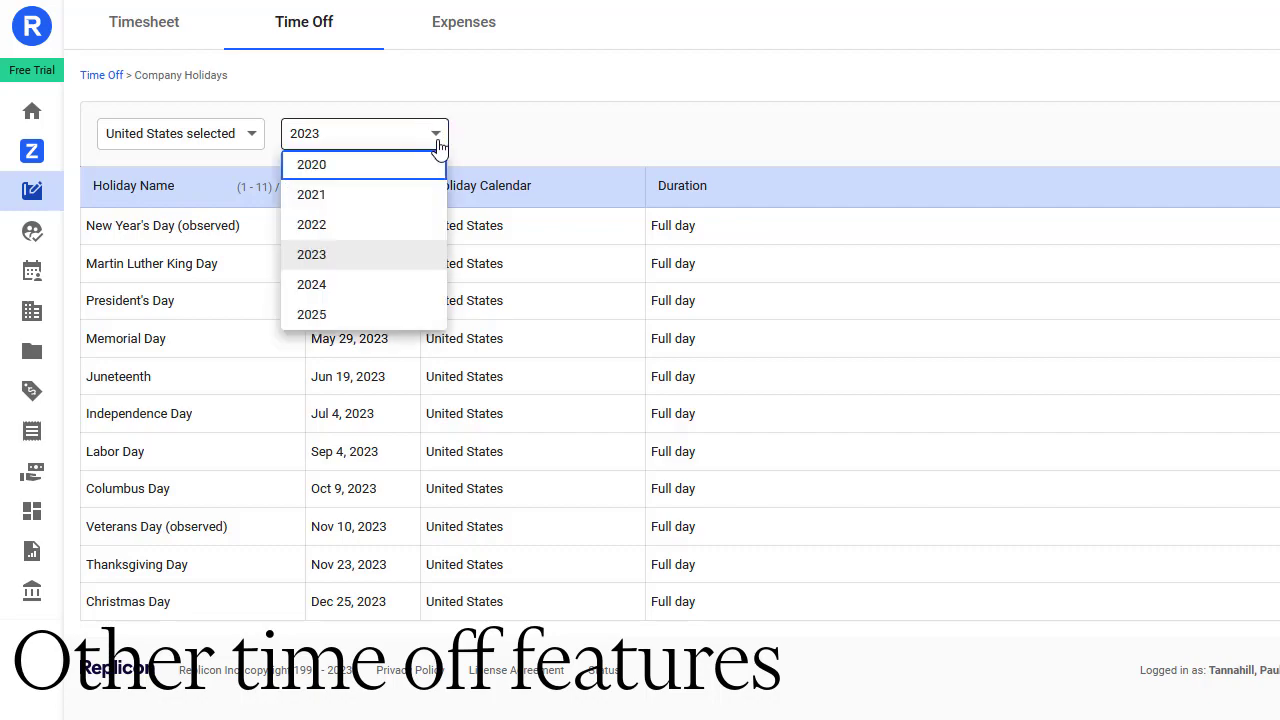
left_click(415, 288)
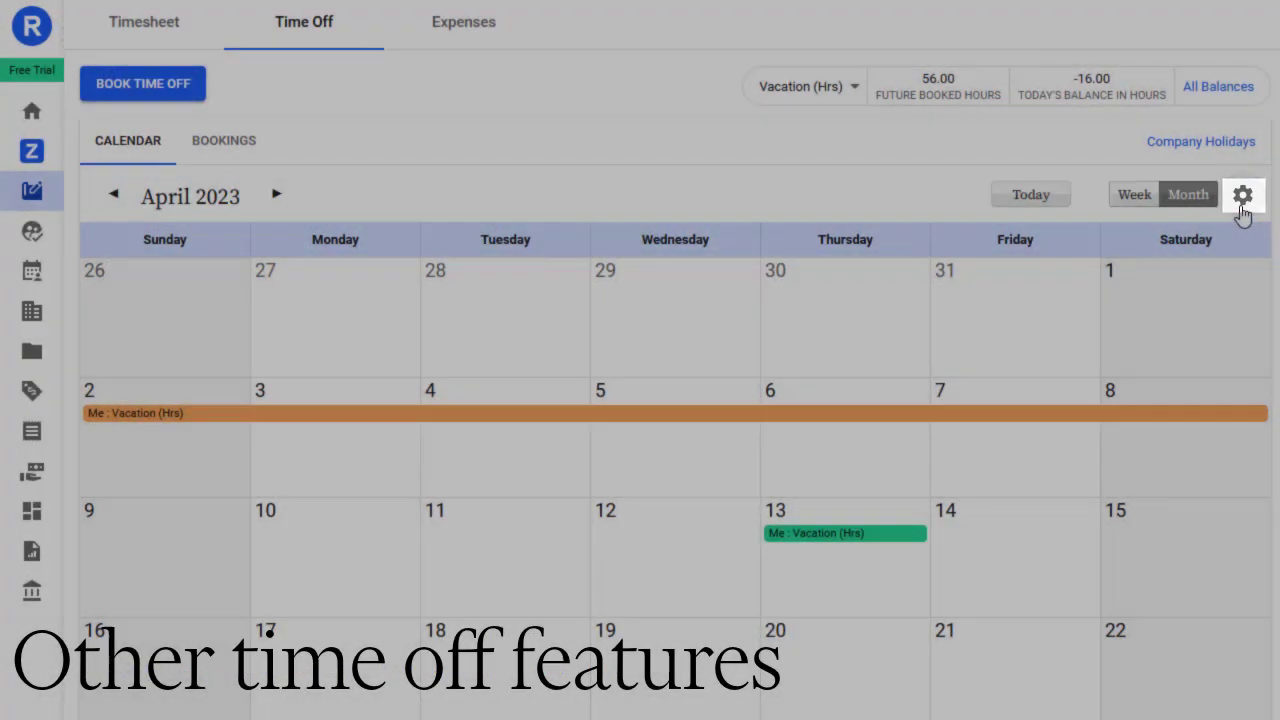
Add the third user in the Other Users list to the April 2023 time off calendar and look through the calendar
left_click(1241, 208)
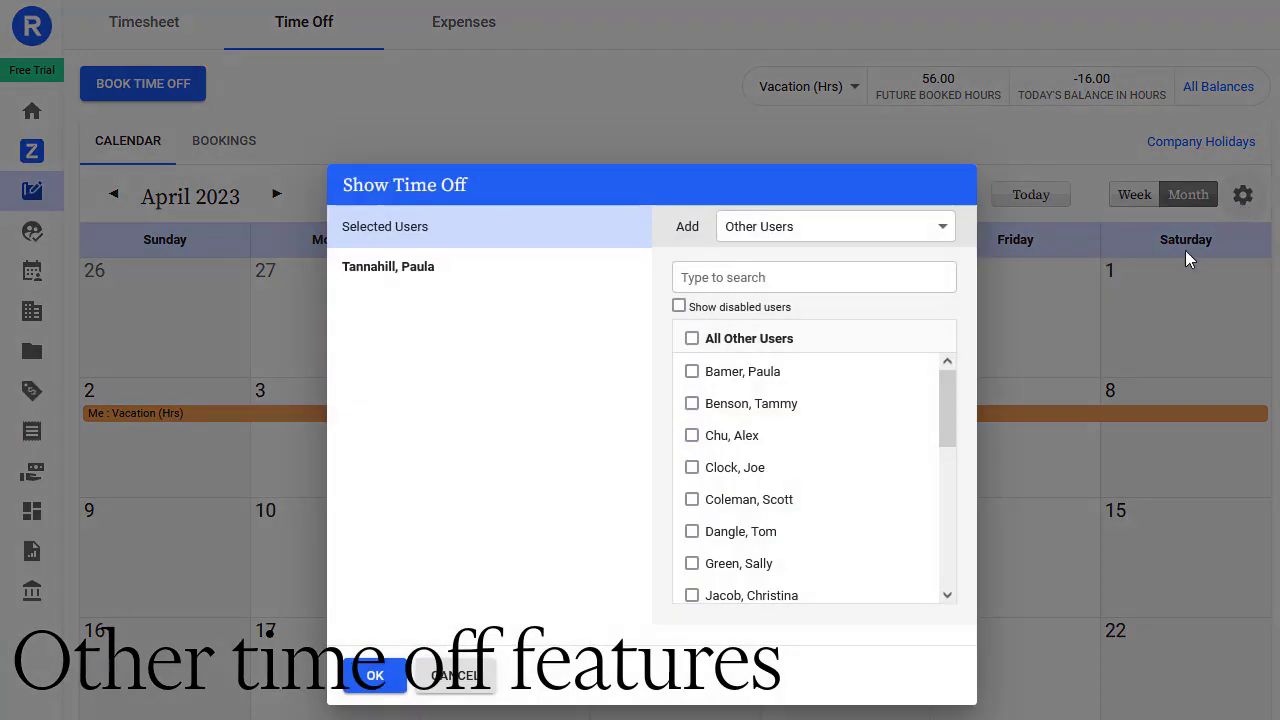
left_click(692, 437)
left_click(398, 678)
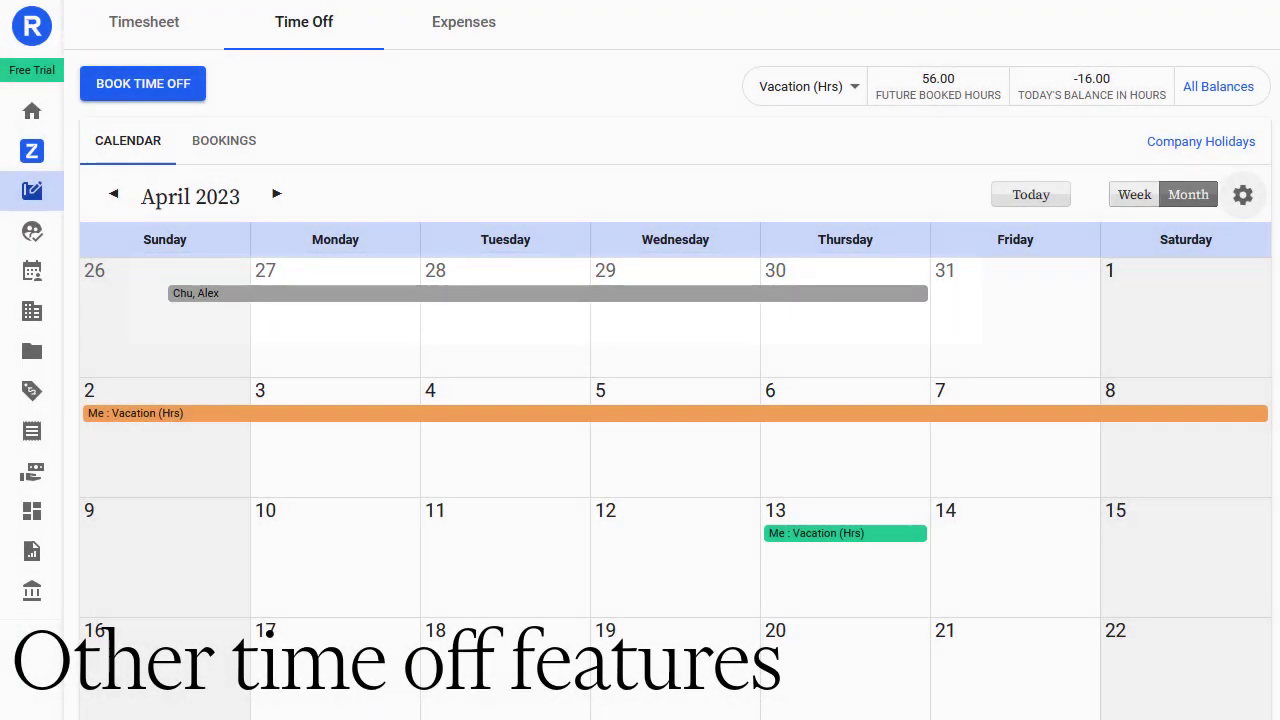
scroll(1014, 543, "down", 2)
scroll(675, 360, "down", 2)
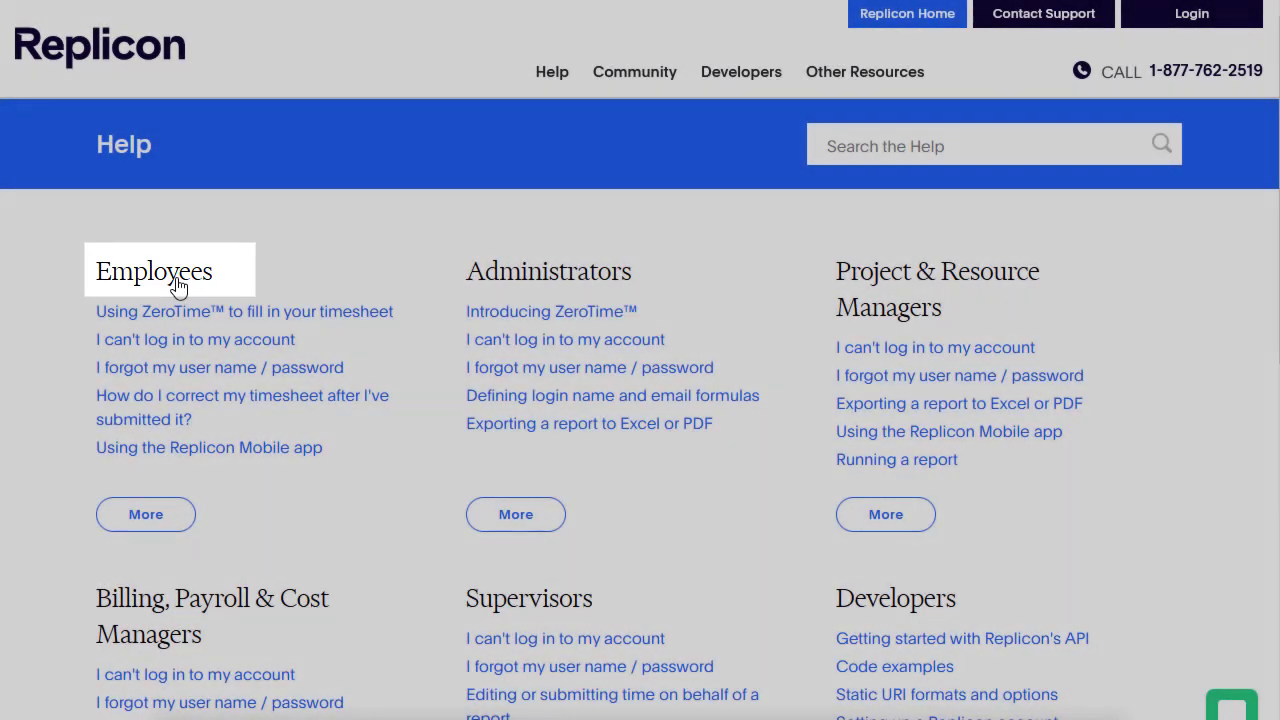
On the Replicon Help site, open the Employees section and its Booking Time Off topics
left_click(177, 286)
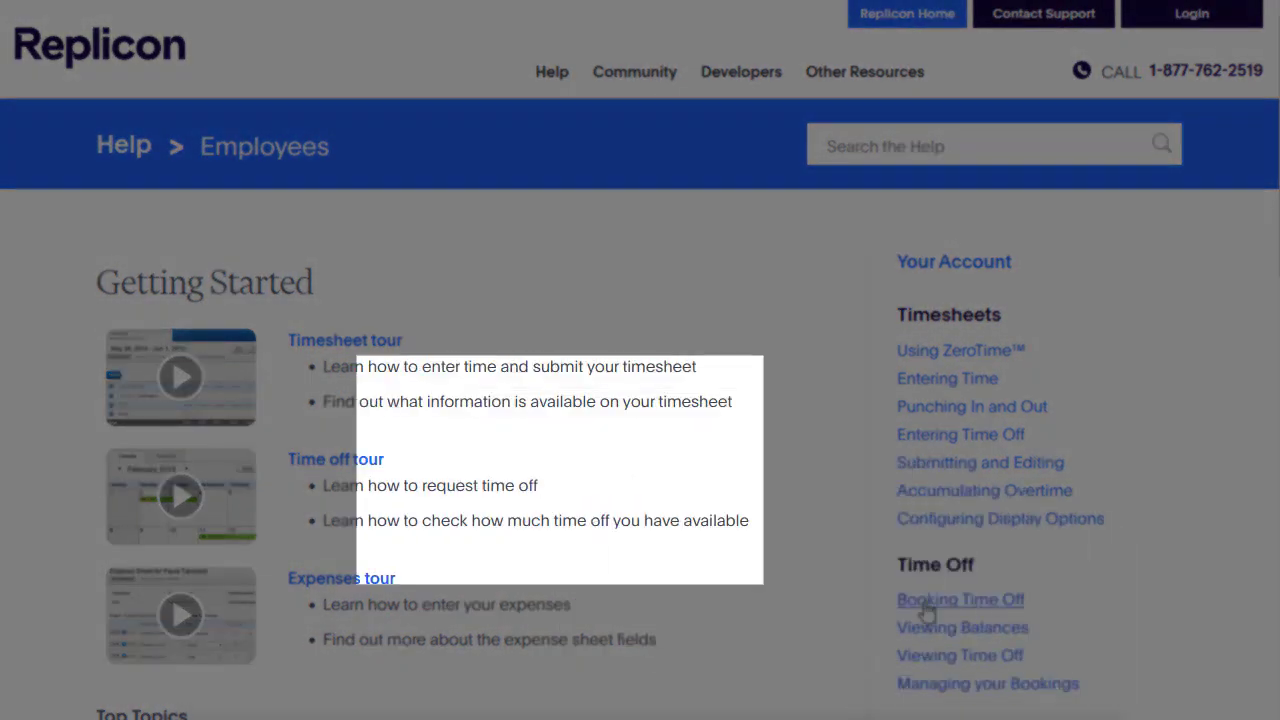
left_click(926, 600)
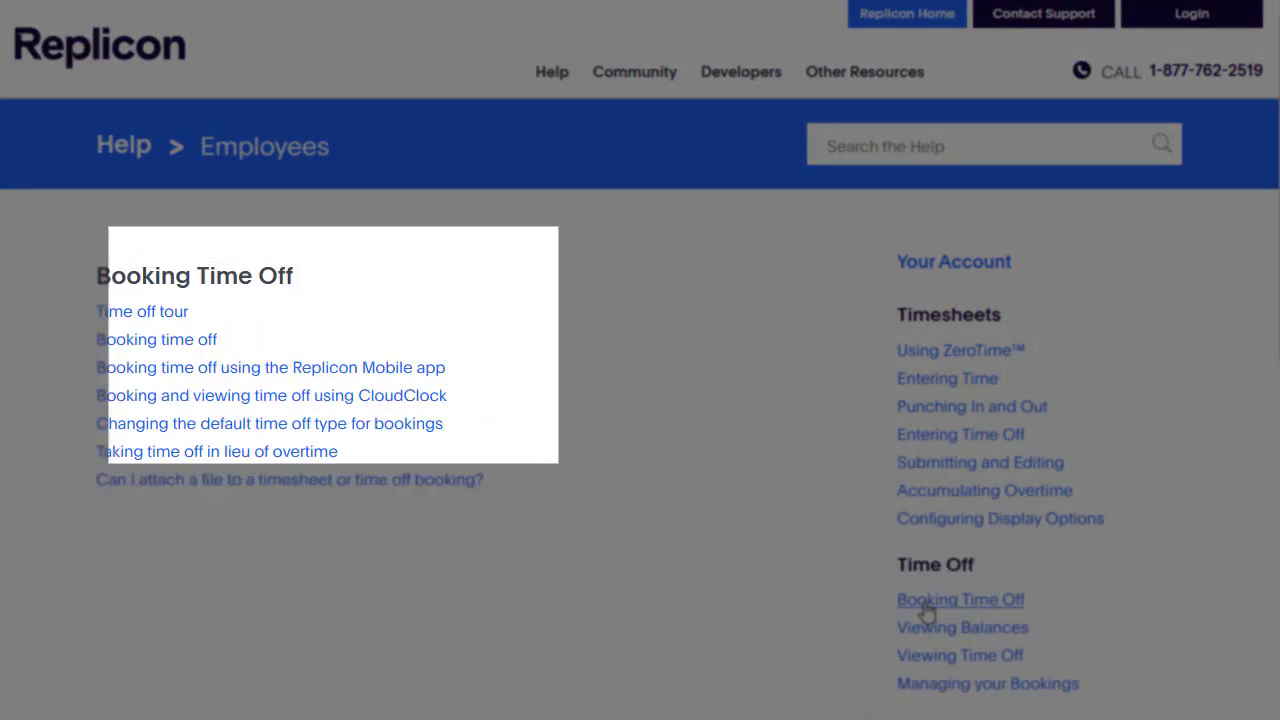